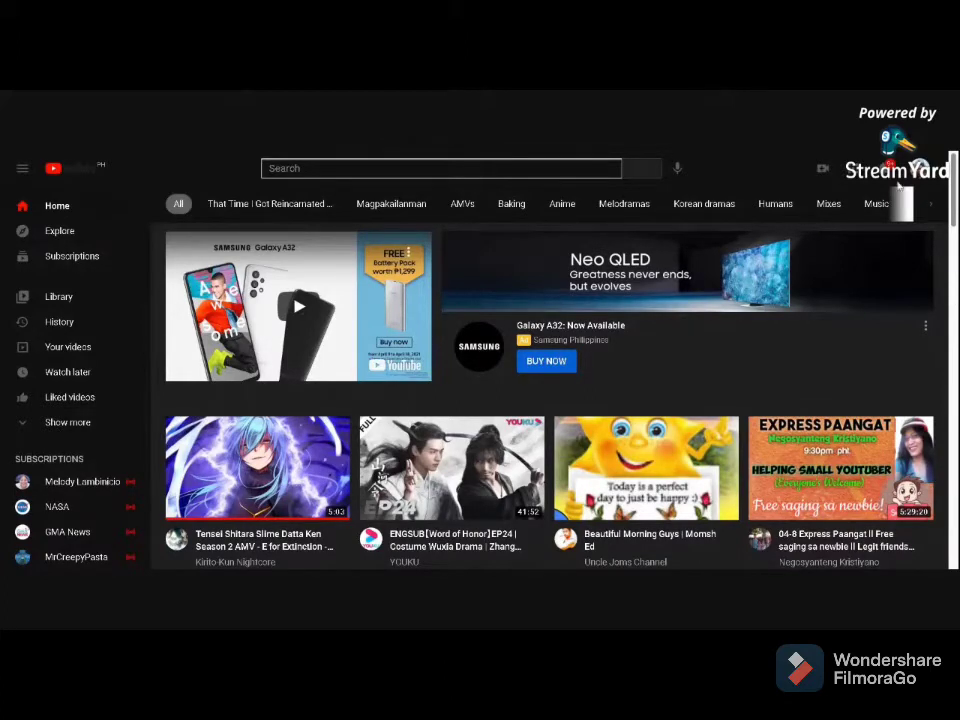
Go to your own YouTube channel page from the account menu
click(935, 168)
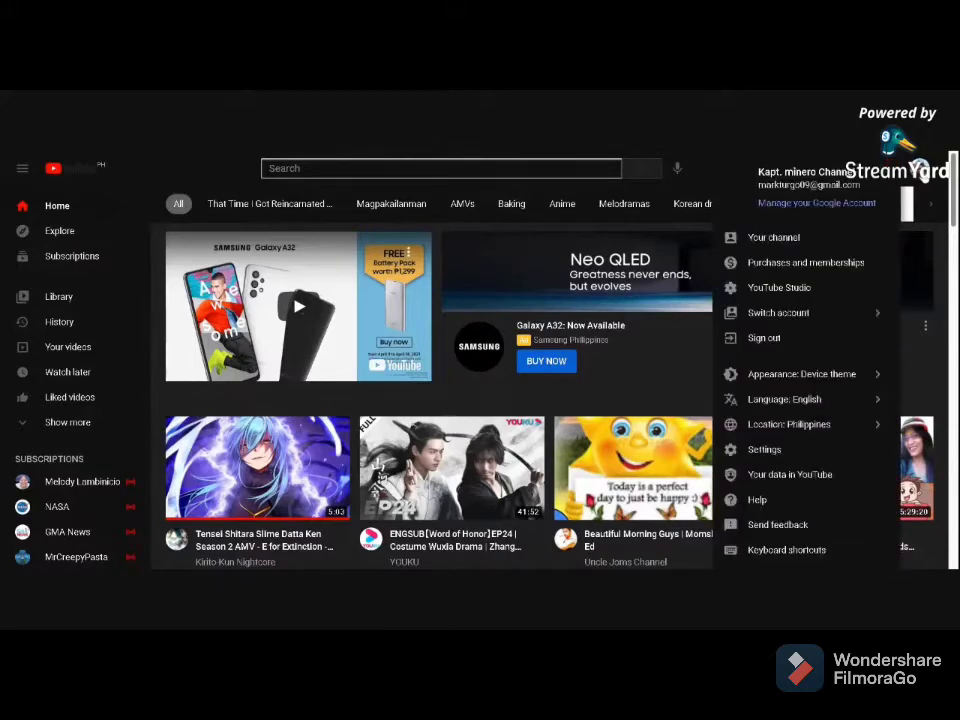
click(789, 243)
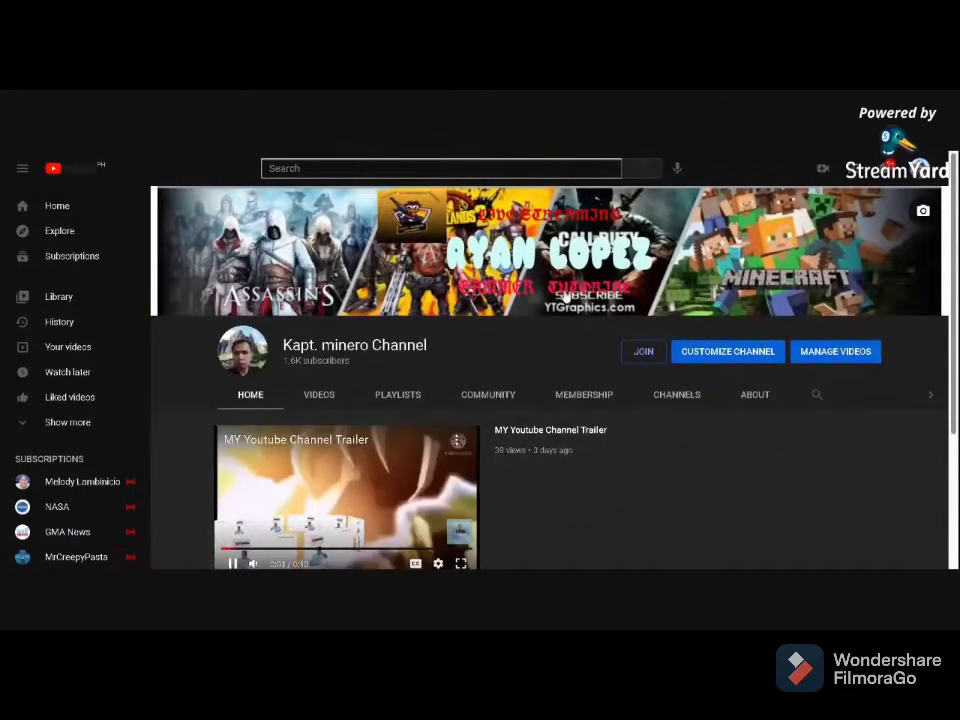
scroll(568, 279, down, 2)
scroll(570, 283, up, 1)
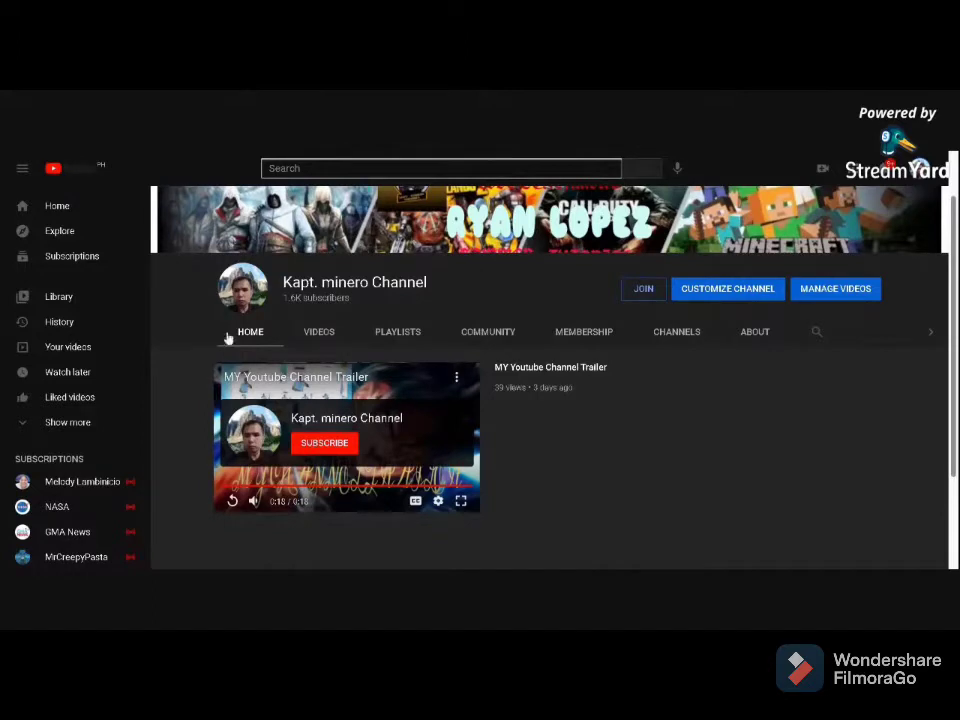
Show the channel's uploaded videos on its Videos tab
click(323, 342)
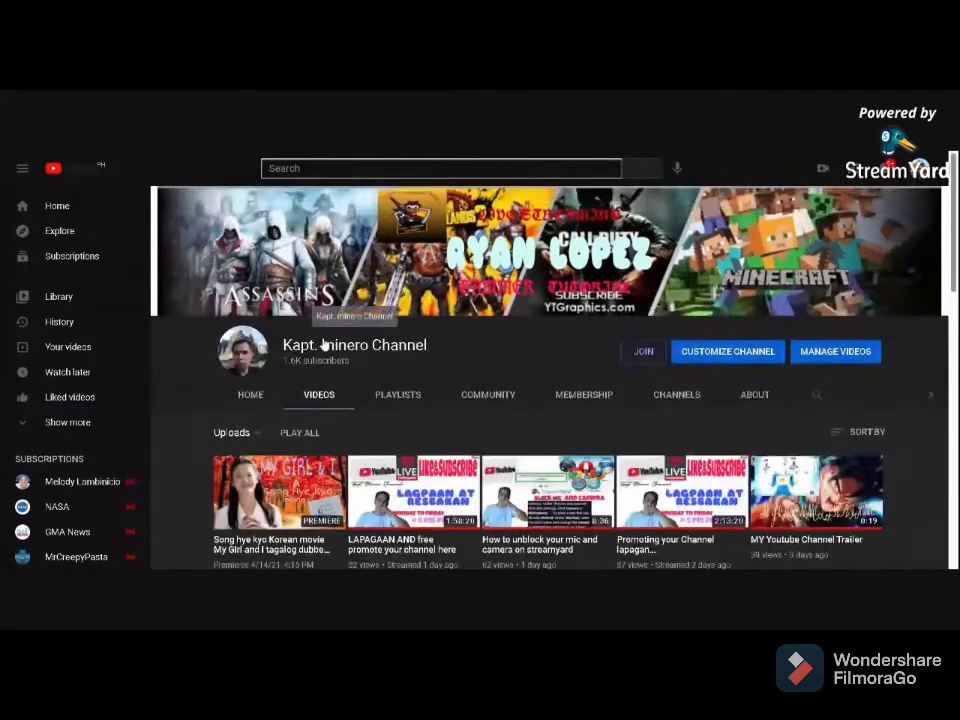
scroll(469, 357, down, 2)
scroll(542, 337, up, 2)
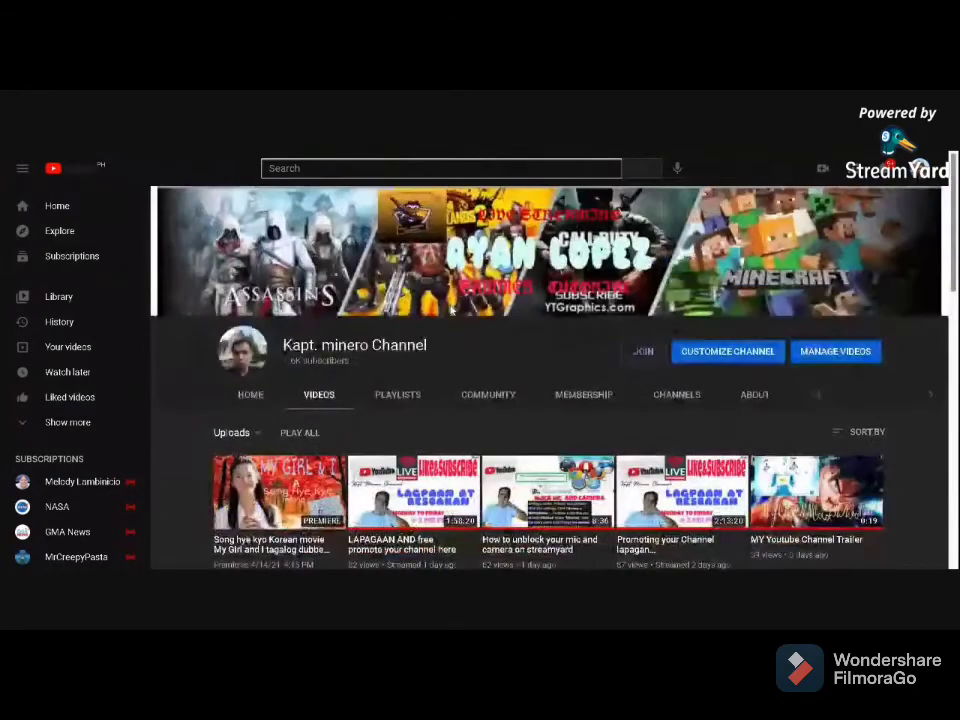
scroll(377, 236, down, 2)
scroll(510, 319, up, 2)
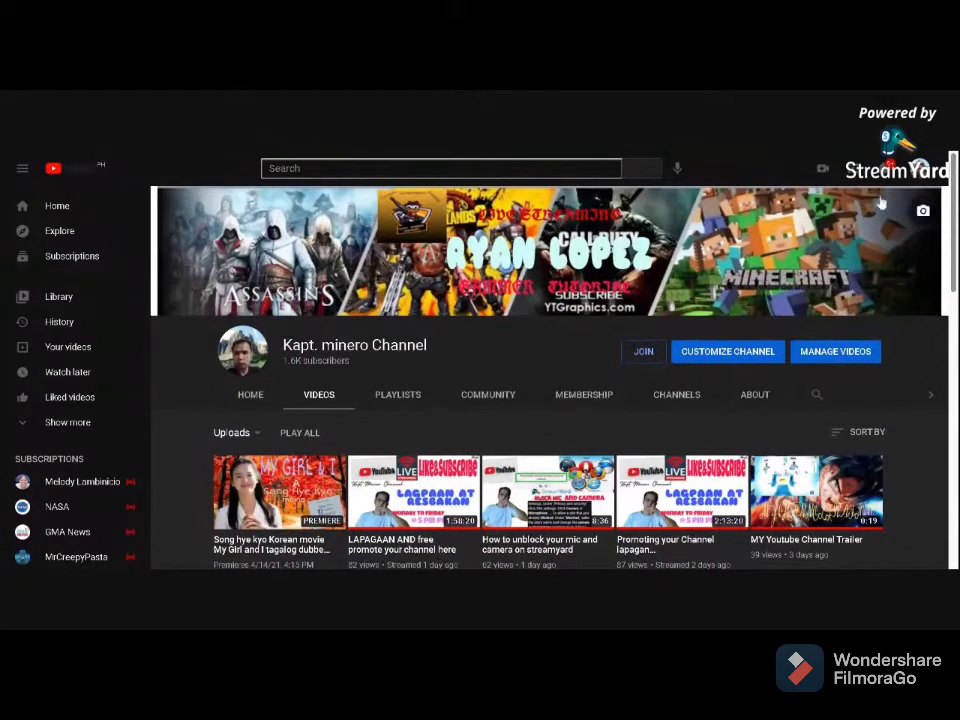
Open the YouTube Studio channel dashboard with 1,606 subscribers and scroll the sidebar toward Customization
click(932, 168)
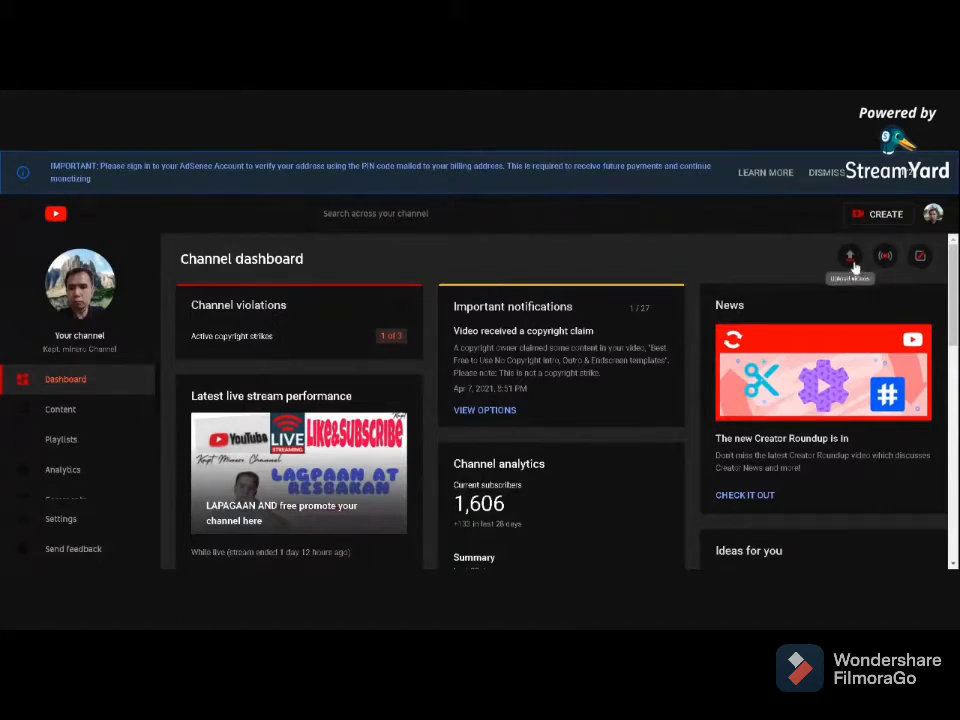
click(851, 262)
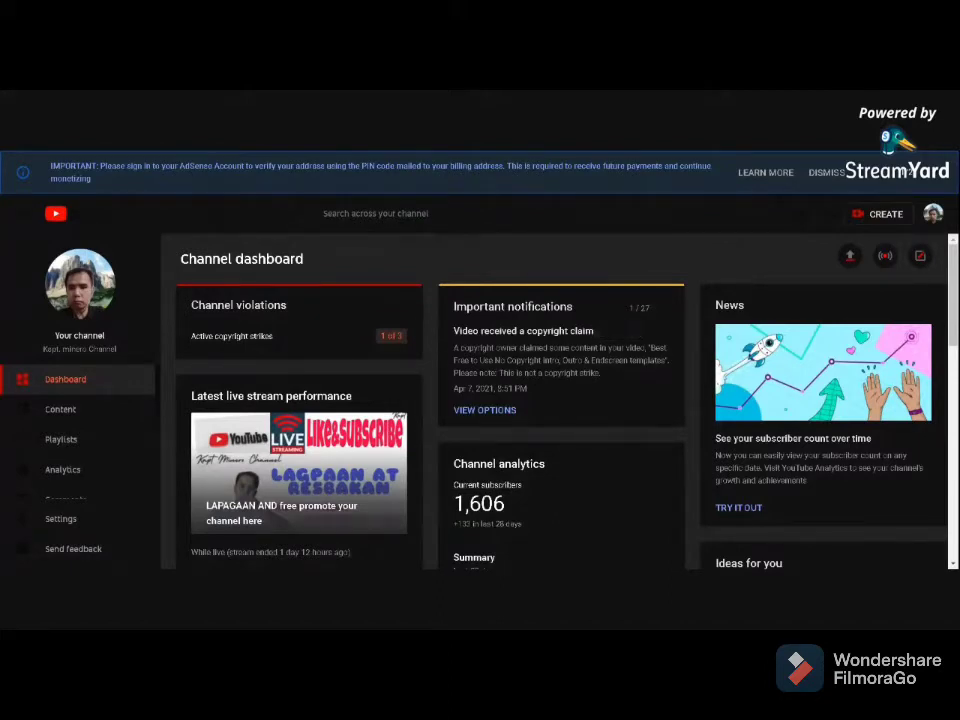
scroll(116, 384, down, 3)
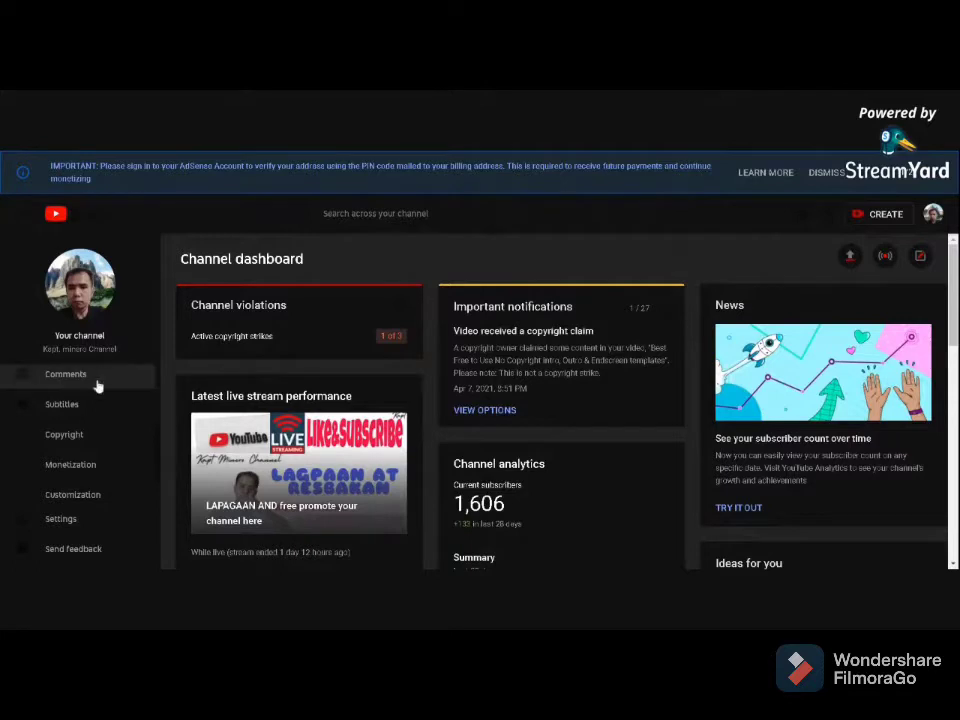
click(70, 496)
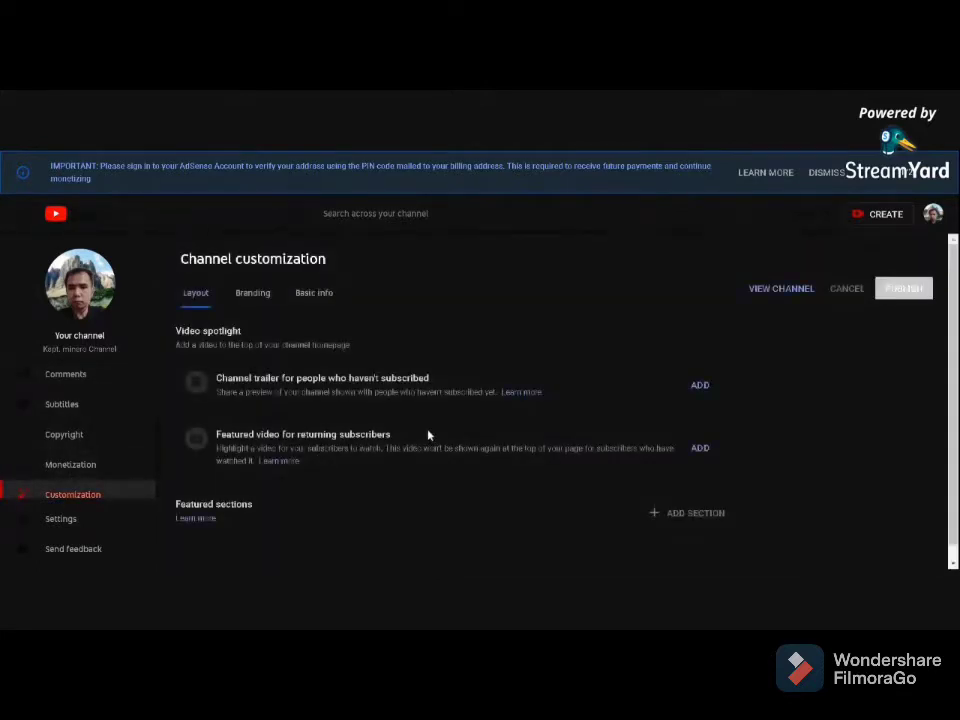
click(243, 297)
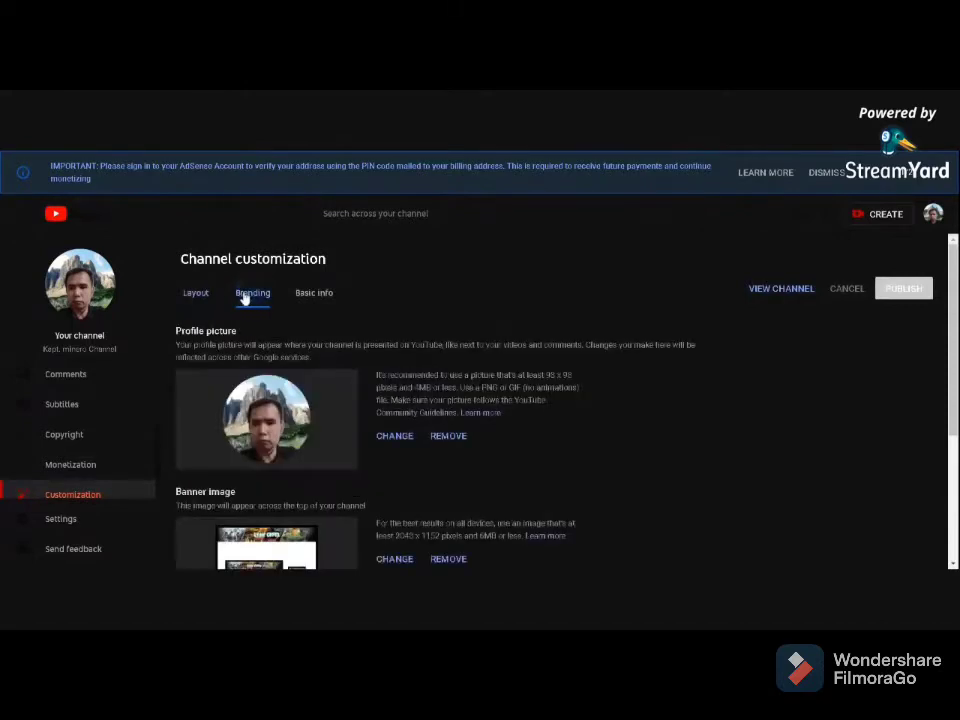
scroll(588, 330, down, 1)
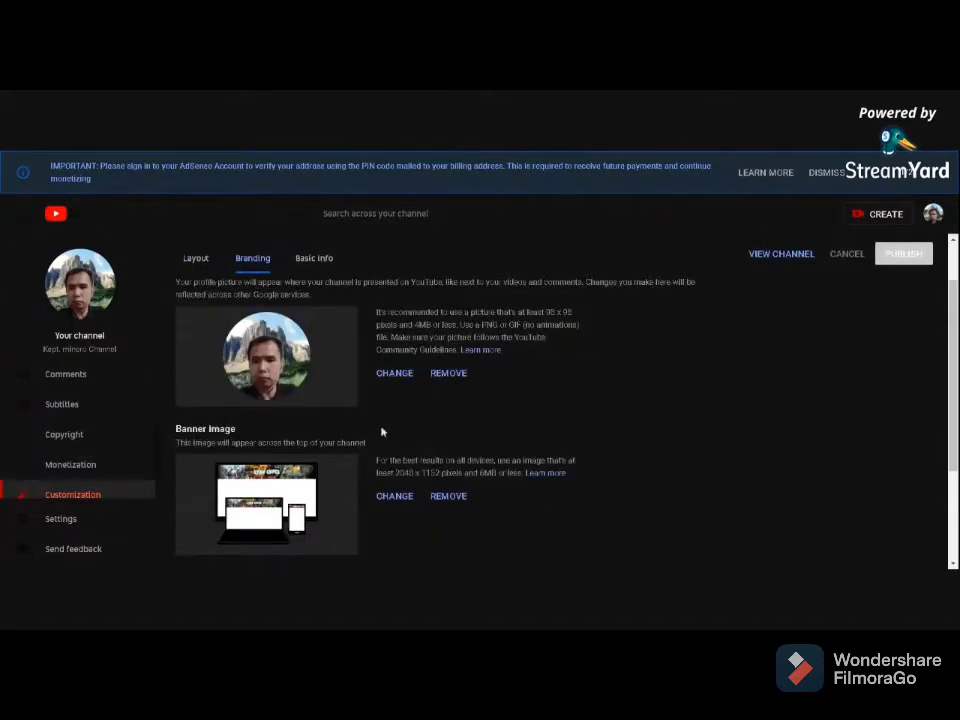
scroll(675, 420, down, 2)
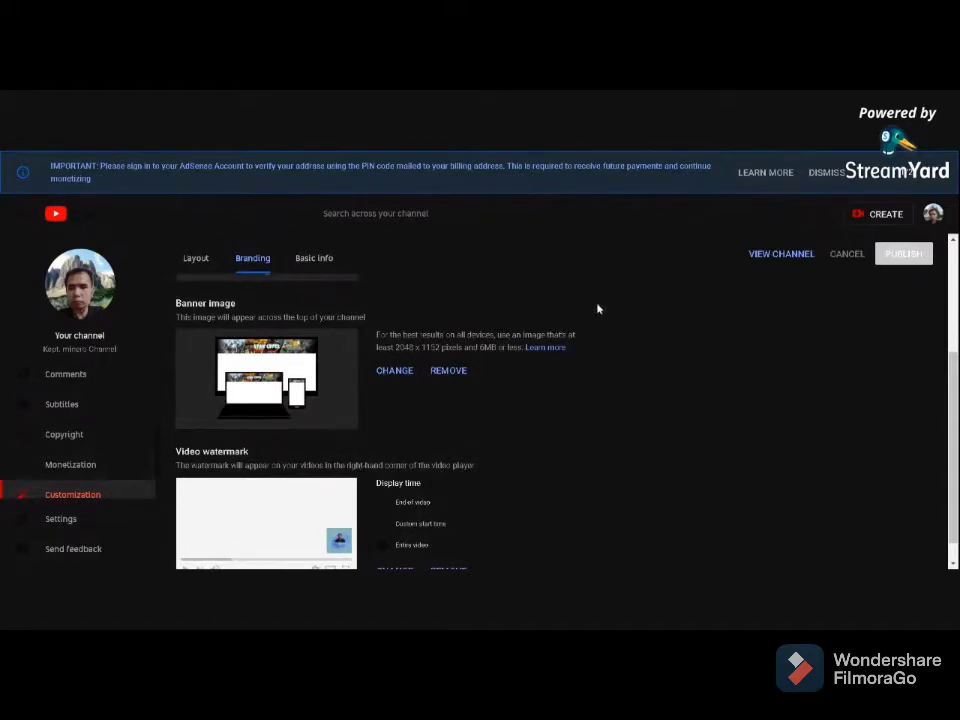
scroll(598, 309, down, 1)
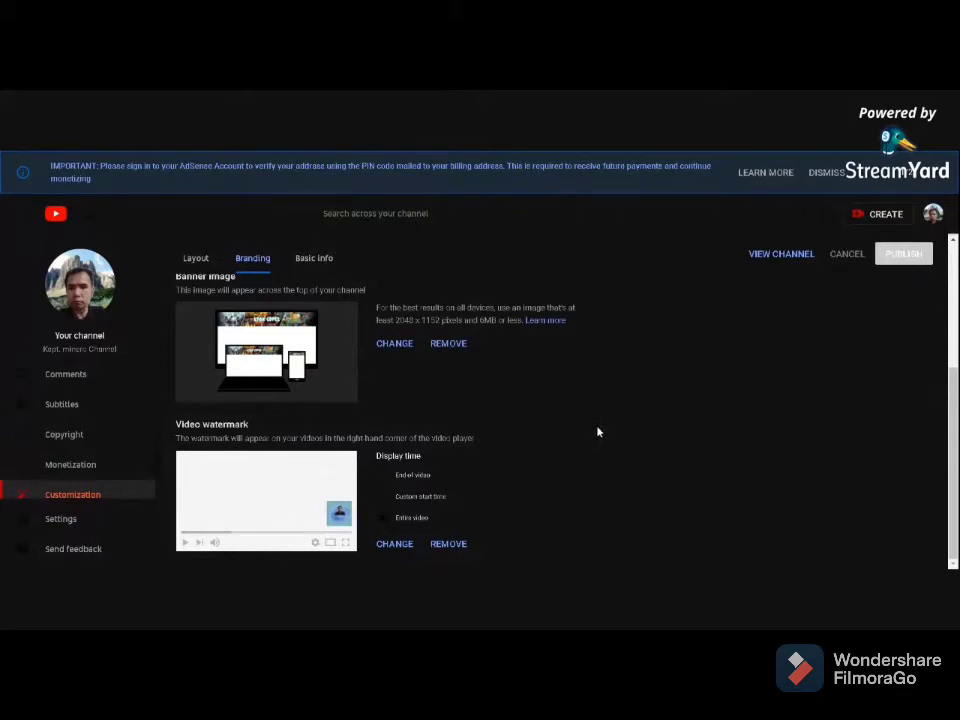
click(301, 262)
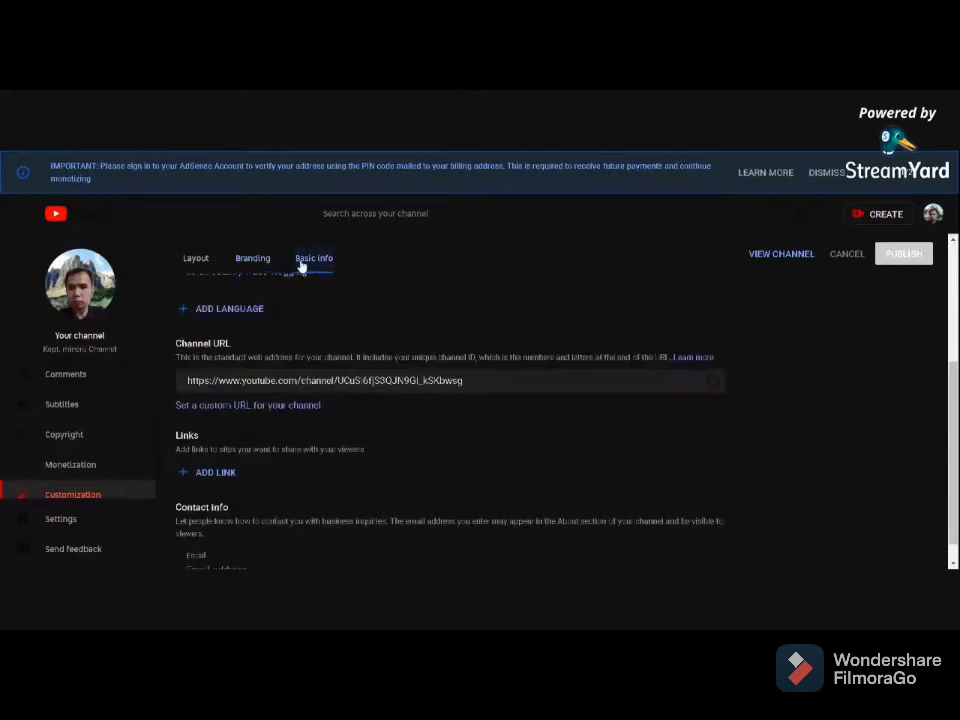
click(198, 259)
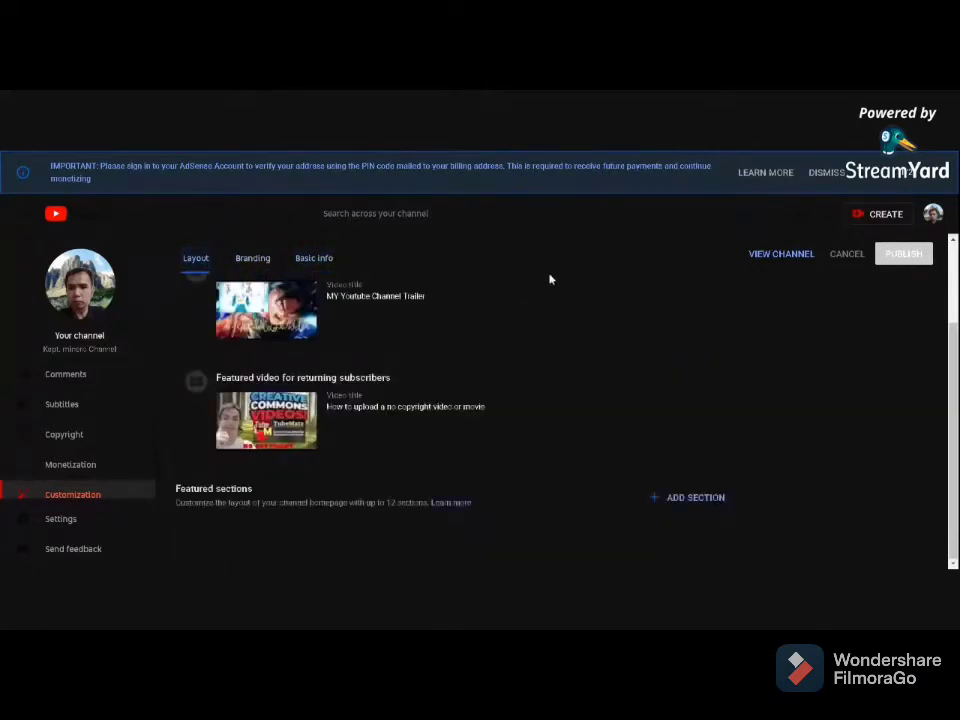
click(265, 262)
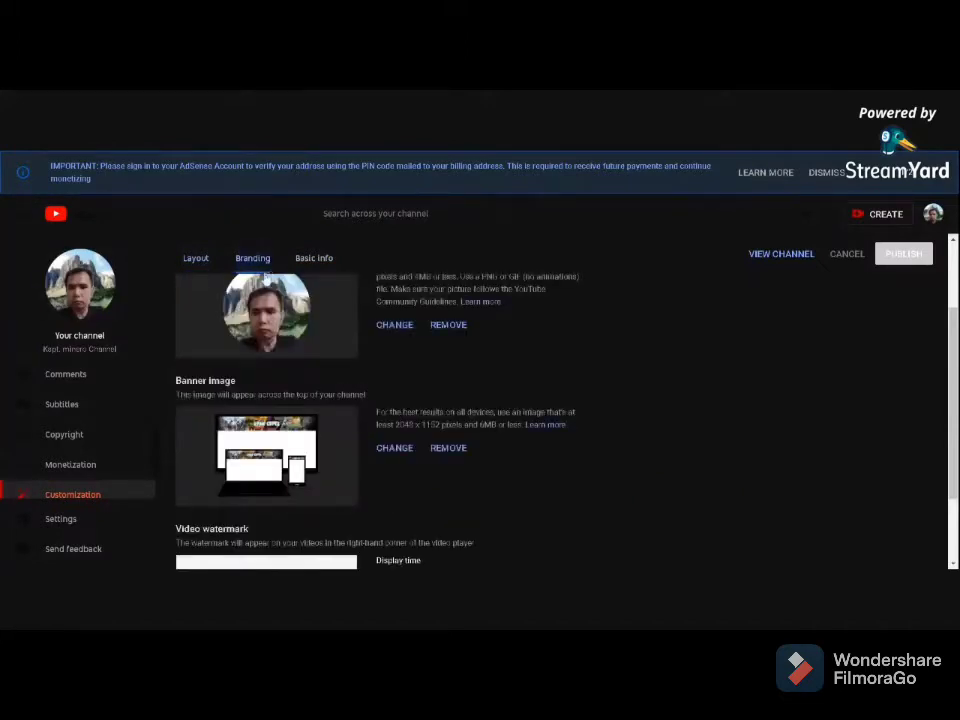
click(195, 262)
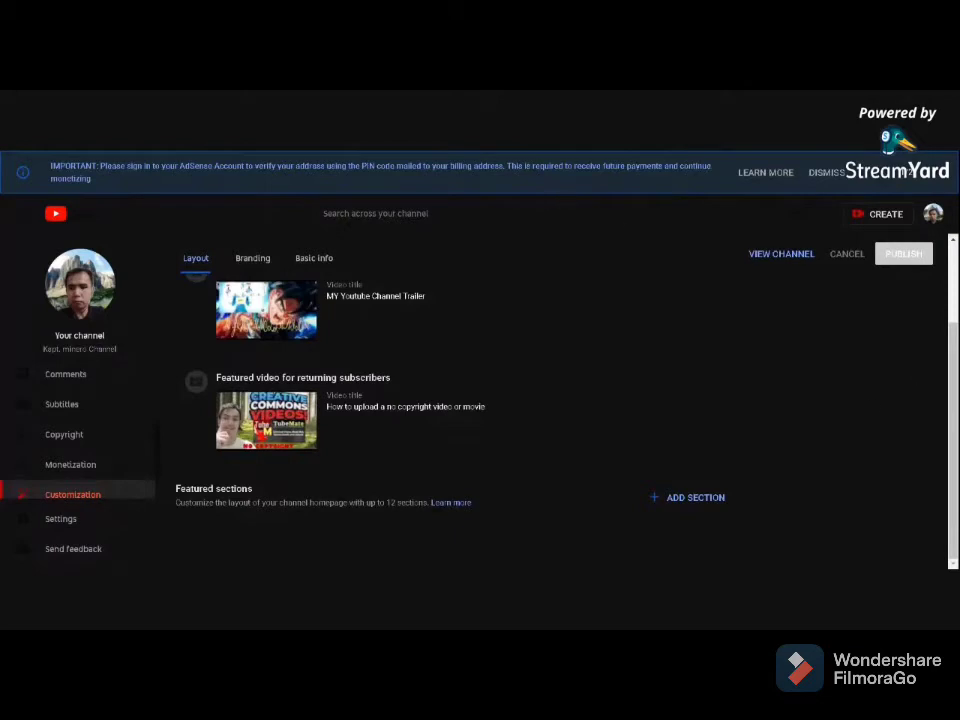
click(247, 262)
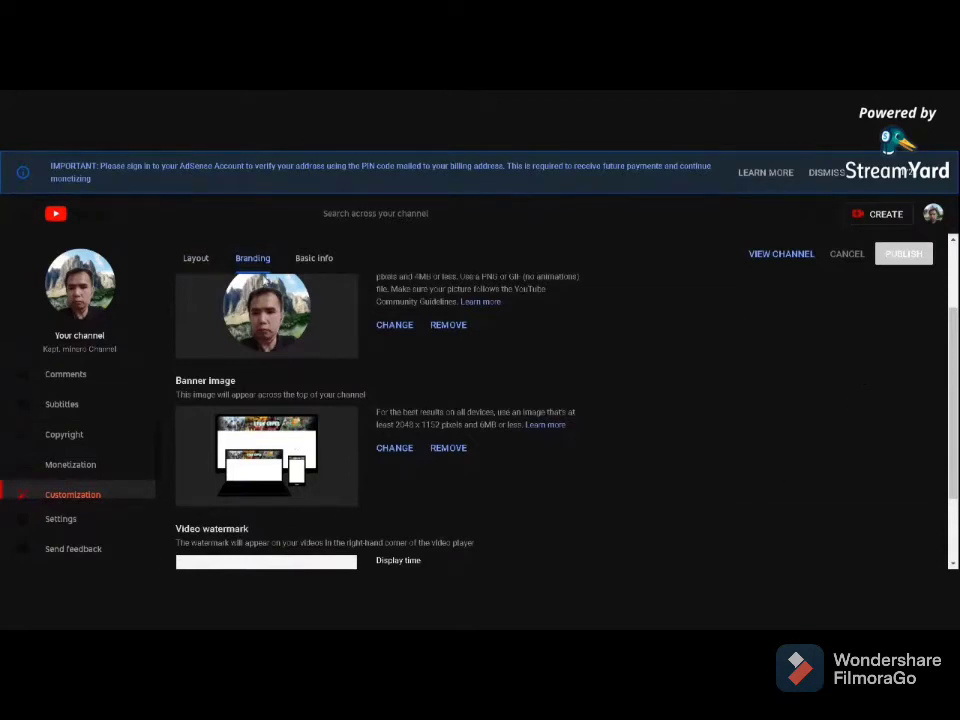
click(193, 264)
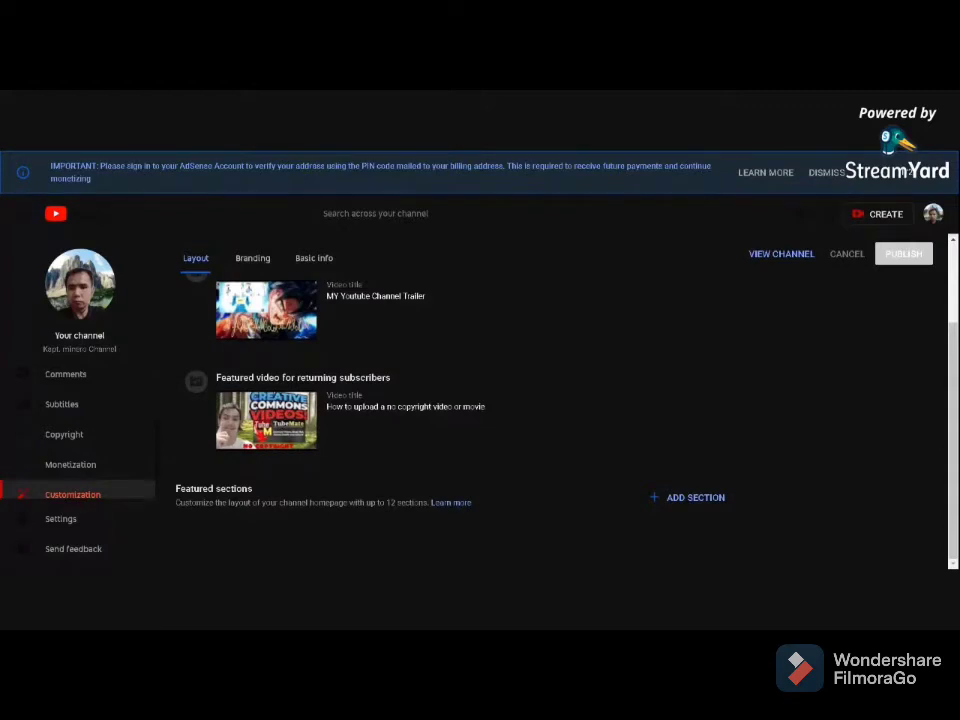
Open the Kapt. minero Channel home page with 'MY Youtube Channel Trailer' featured
click(249, 261)
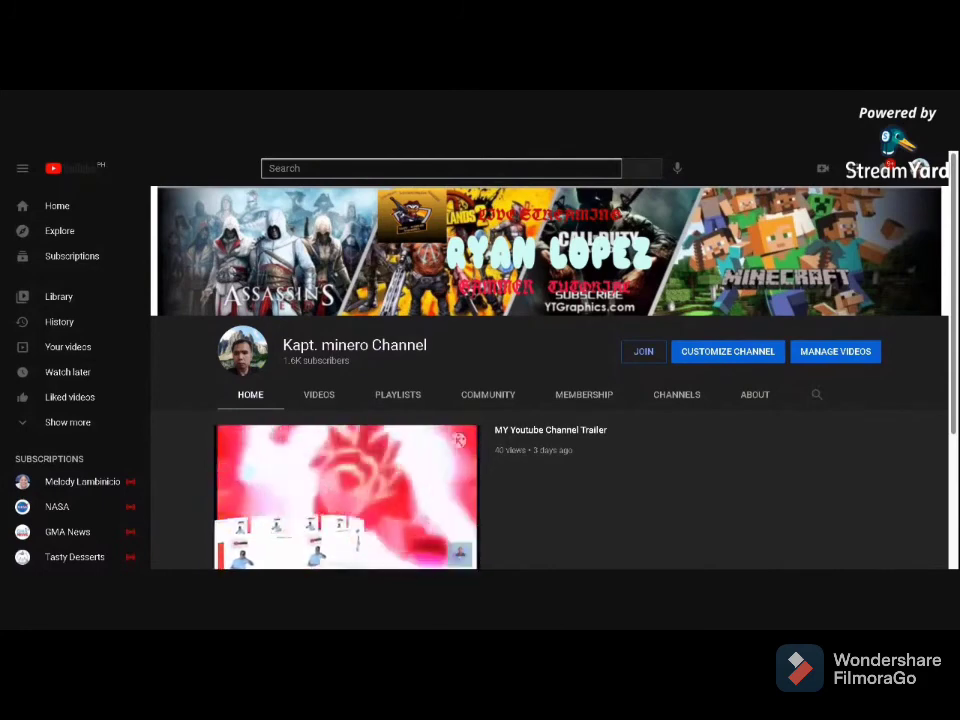
mouse_move(381, 553)
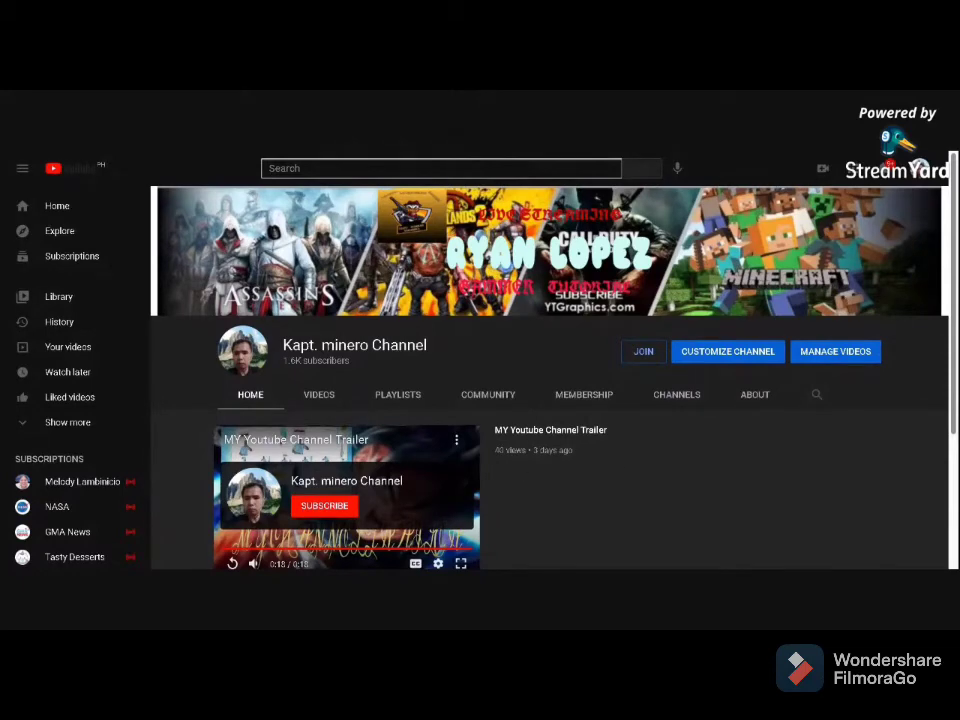
click(319, 400)
scroll(677, 396, down, 4)
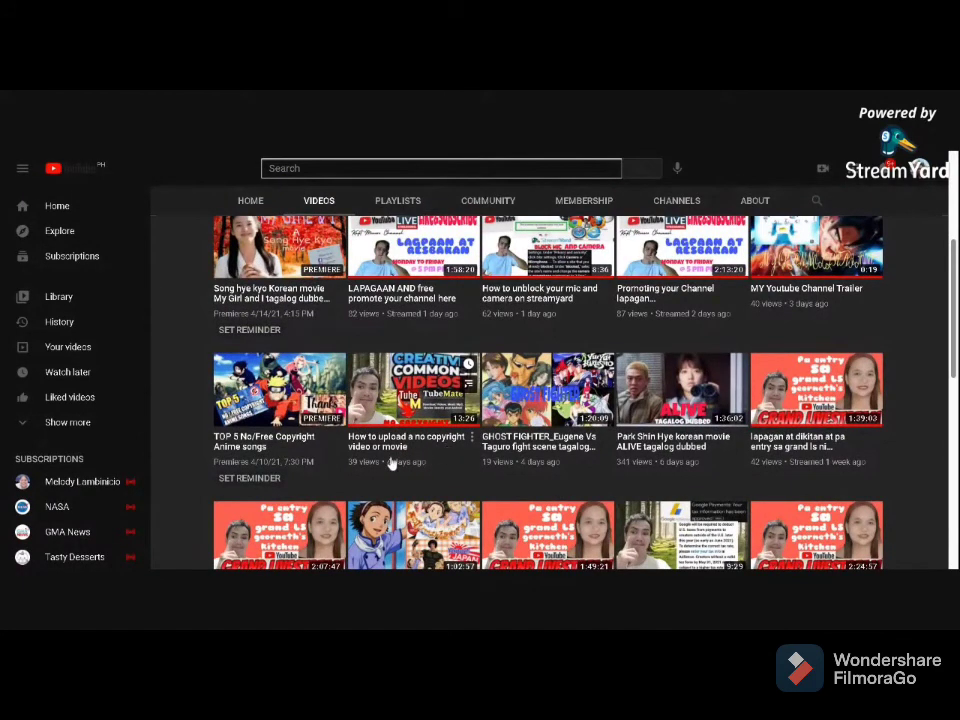
scroll(420, 300, up, 3)
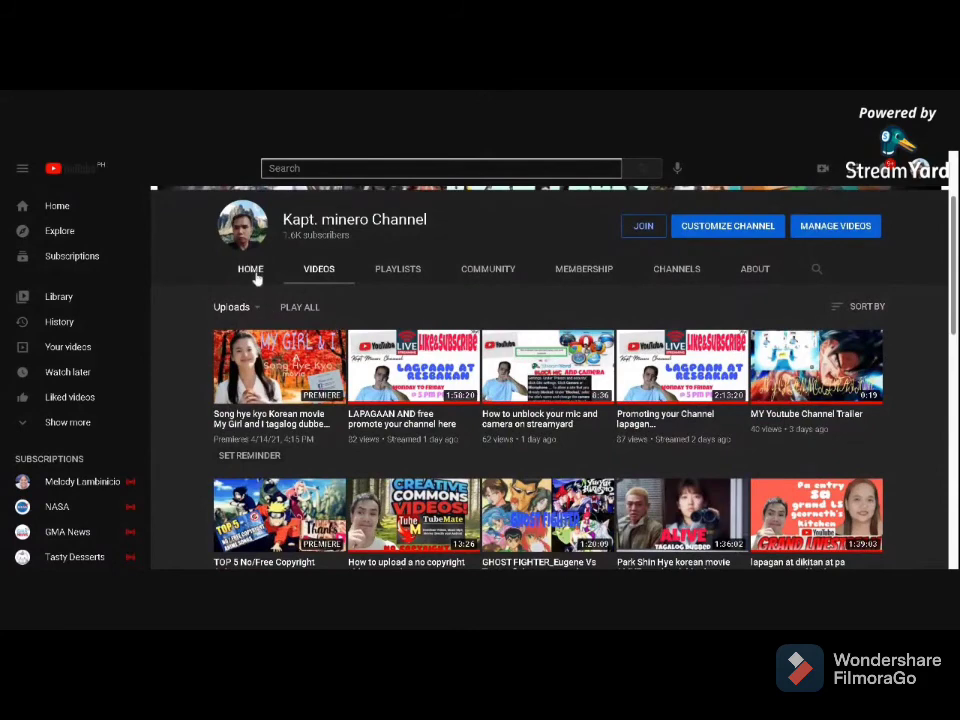
click(251, 270)
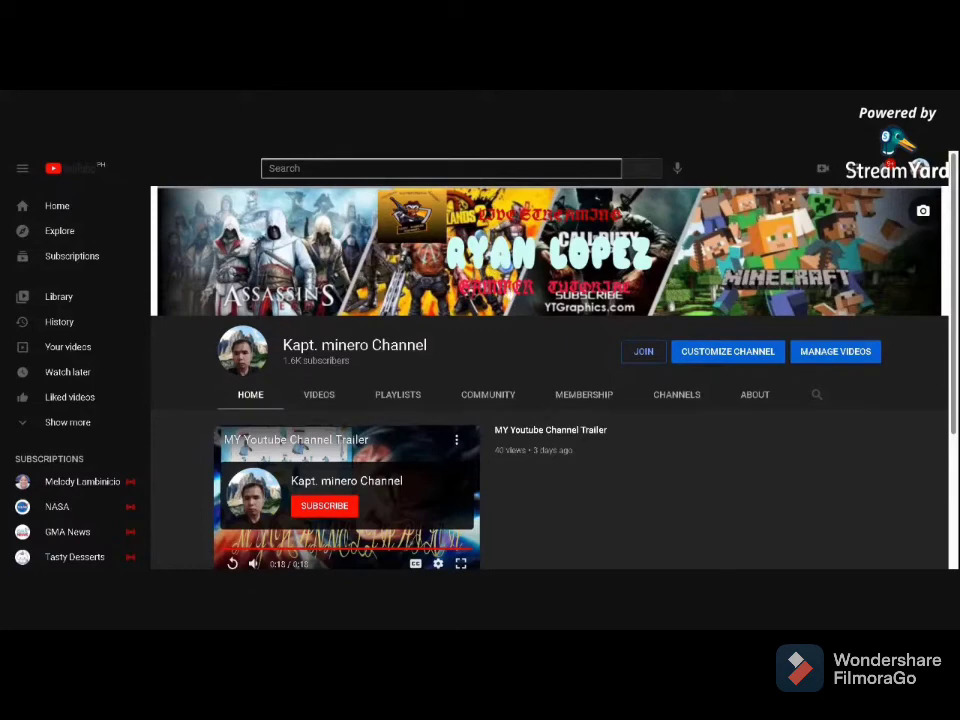
Browse the channel's Videos tab uploads, including 'MY Youtube Channel Trailer'
click(322, 401)
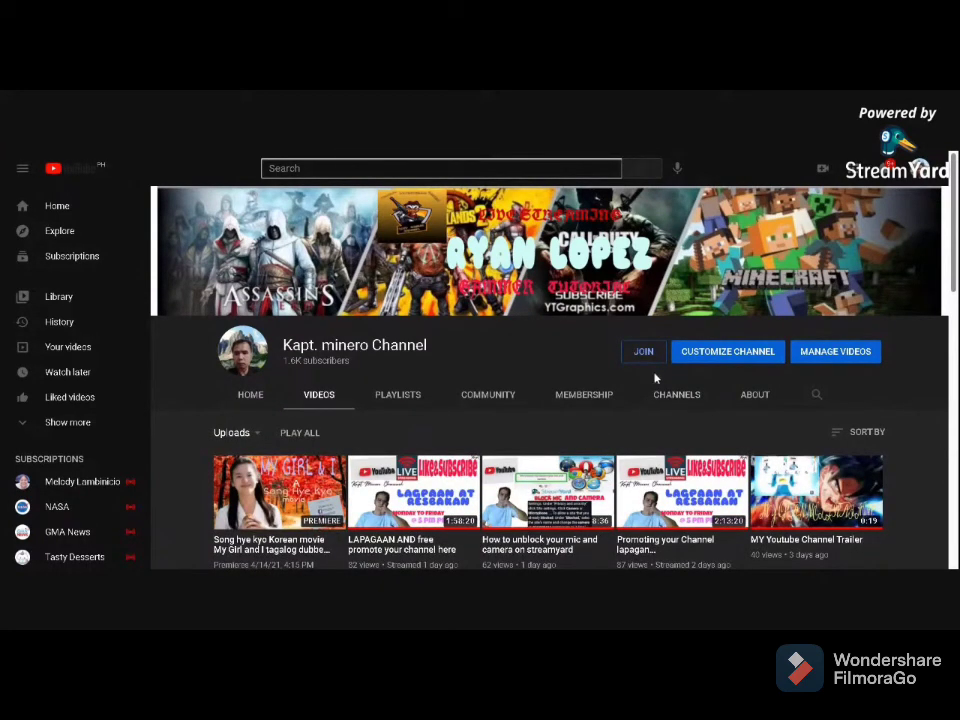
scroll(655, 378, down, 1)
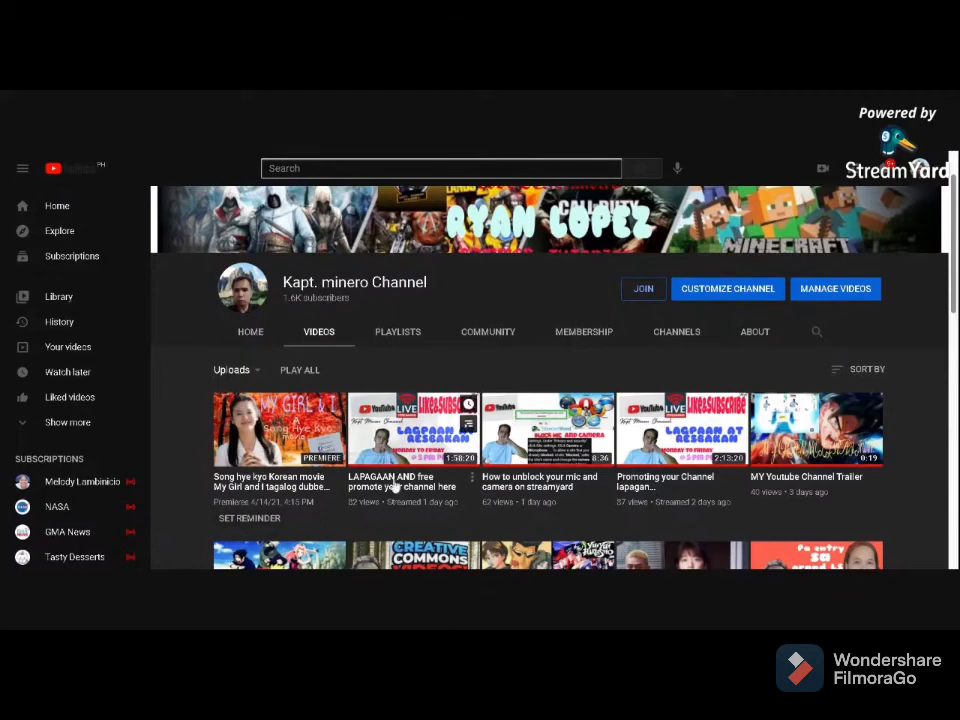
mouse_move(394, 486)
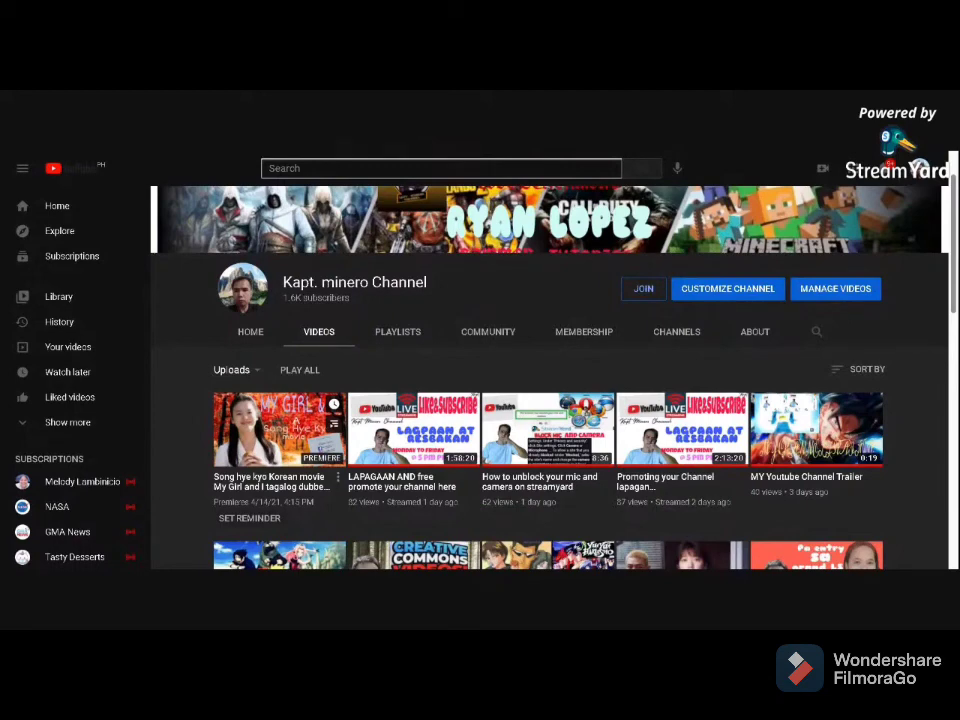
scroll(572, 426, down, 1)
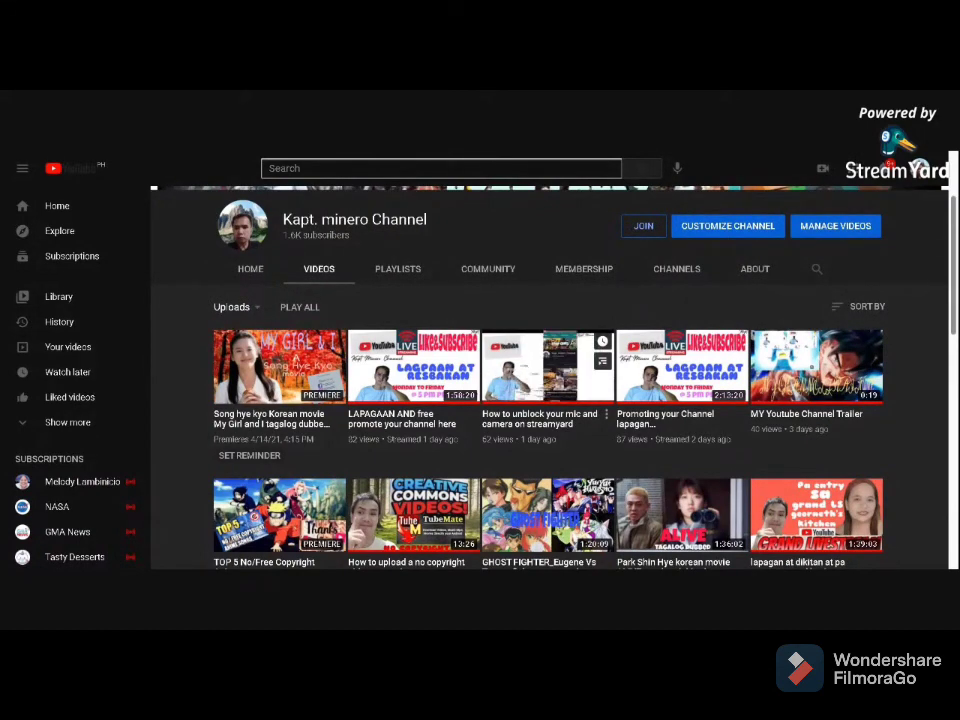
scroll(733, 459, down, 2)
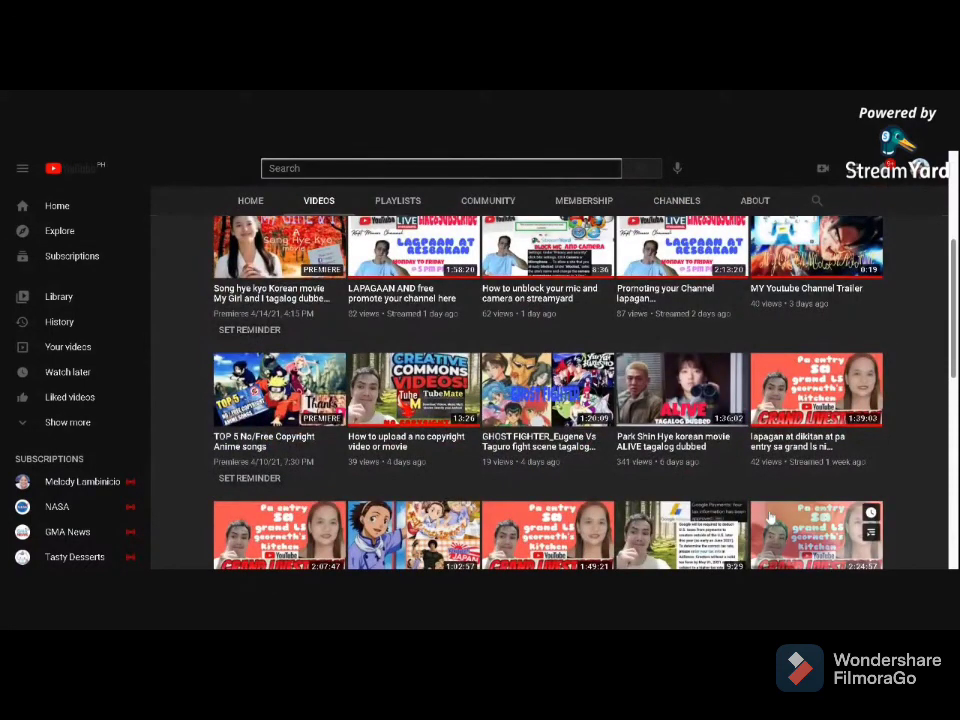
scroll(767, 515, up, 3)
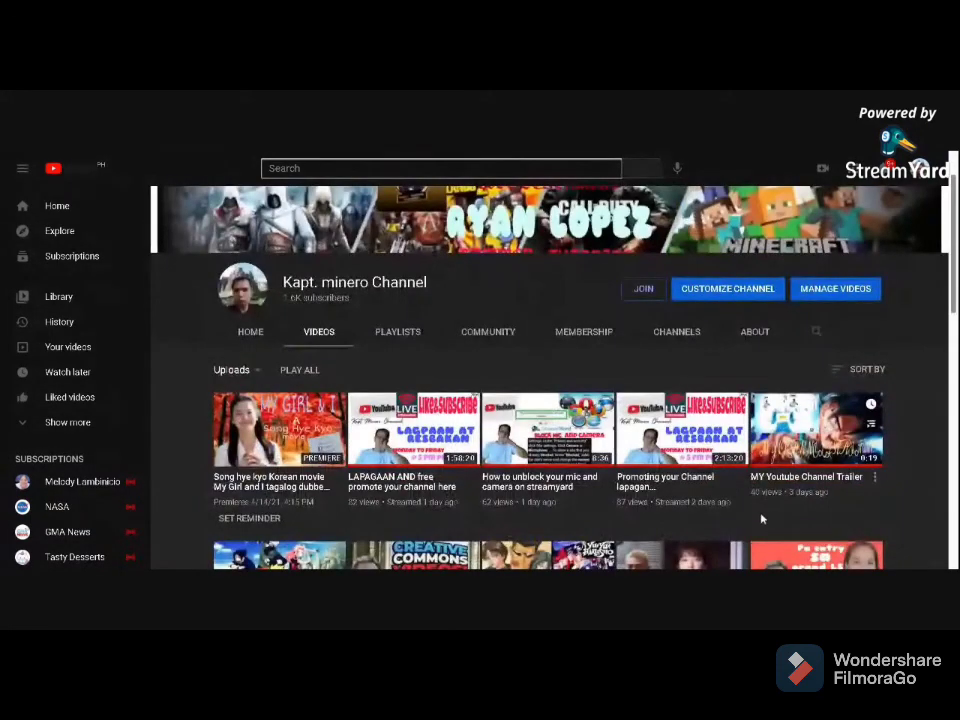
scroll(757, 525, down, 1)
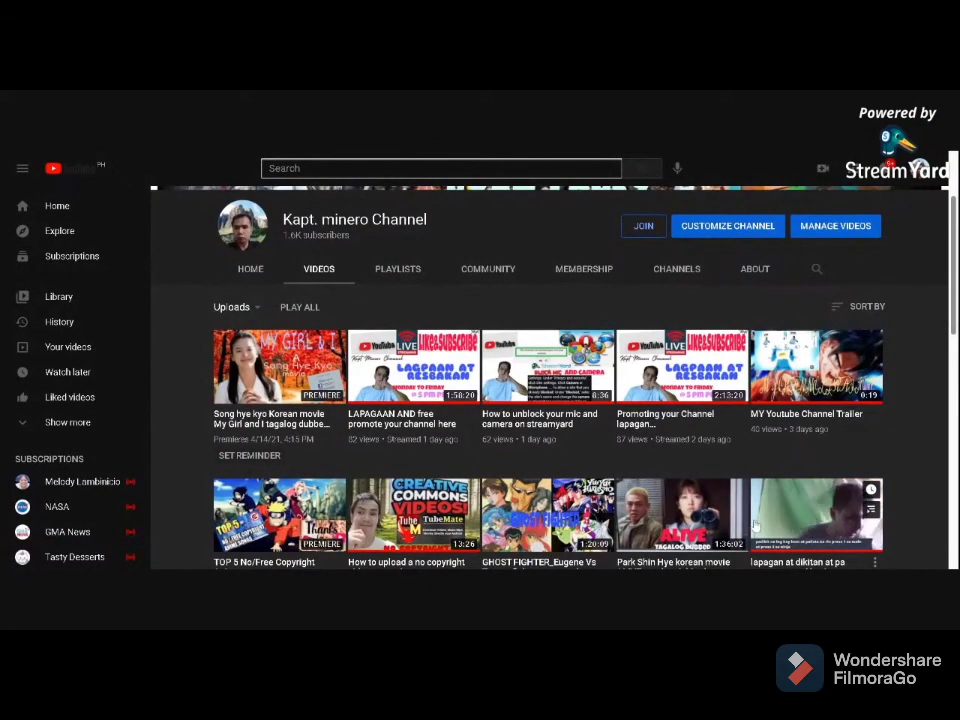
scroll(757, 525, up, 1)
mouse_move(640, 487)
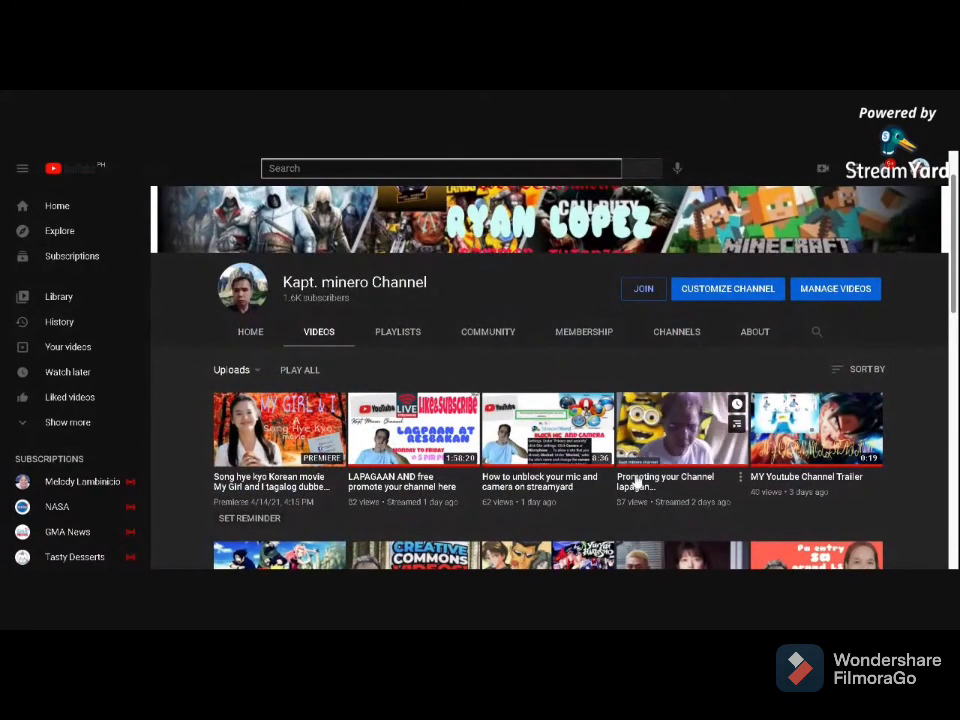